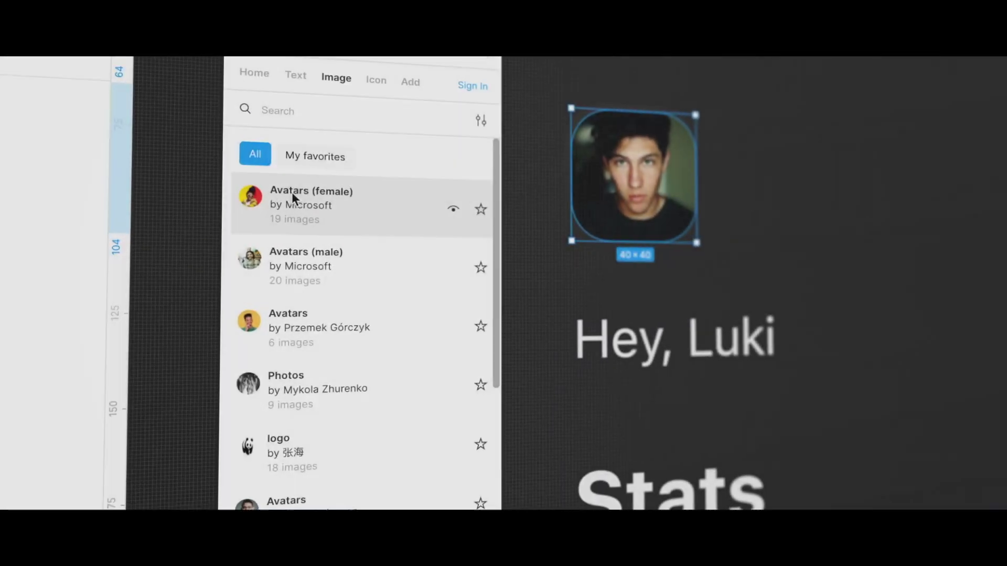
Shuffle the avatar to different random photos and fill the phone background with an Unsplash photo.
click(341, 260)
click(341, 260)
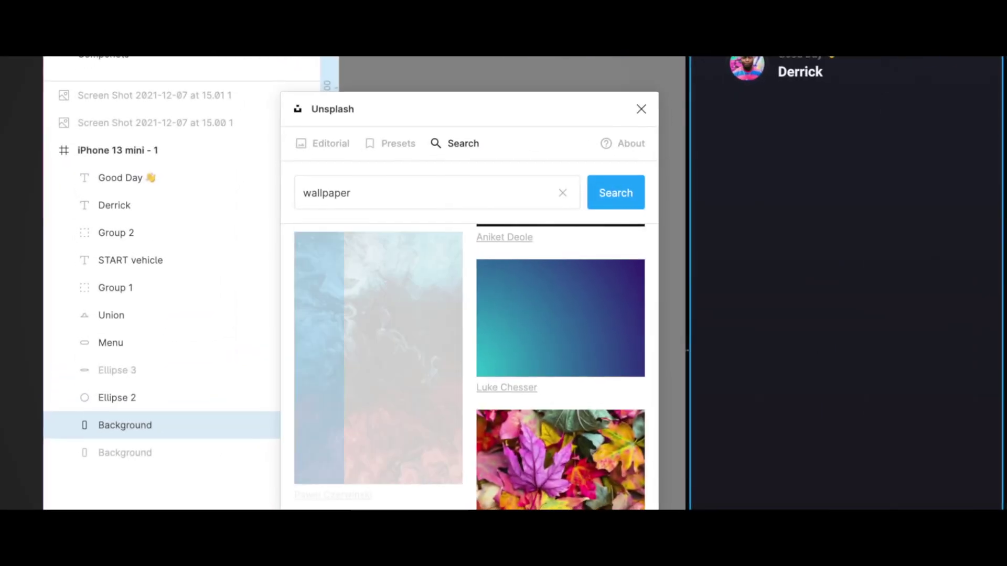
click(381, 359)
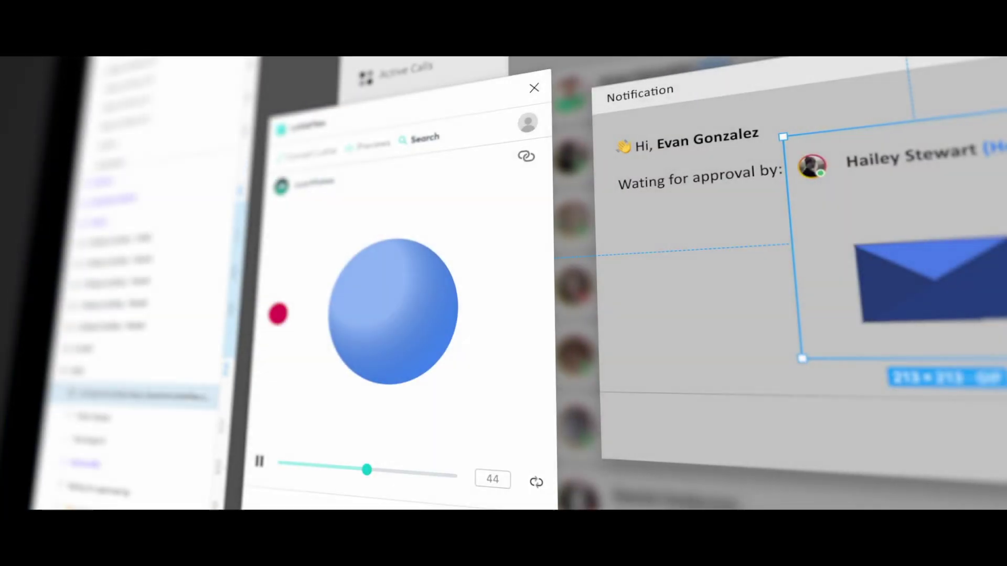
Colour the circle pink, load a mesh gradient preset, and apply random faces to the User Avatar layers.
click(431, 500)
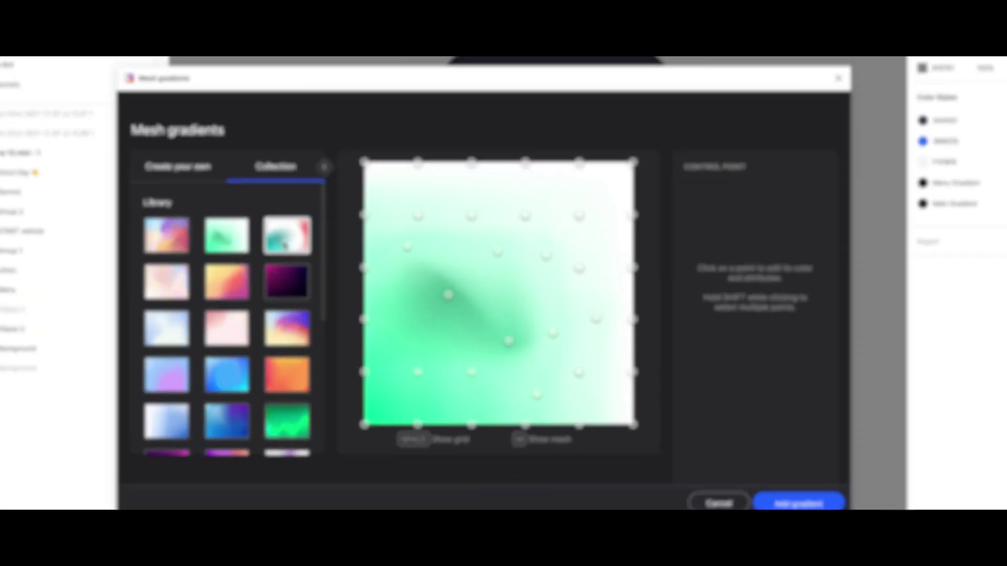
click(287, 281)
click(284, 331)
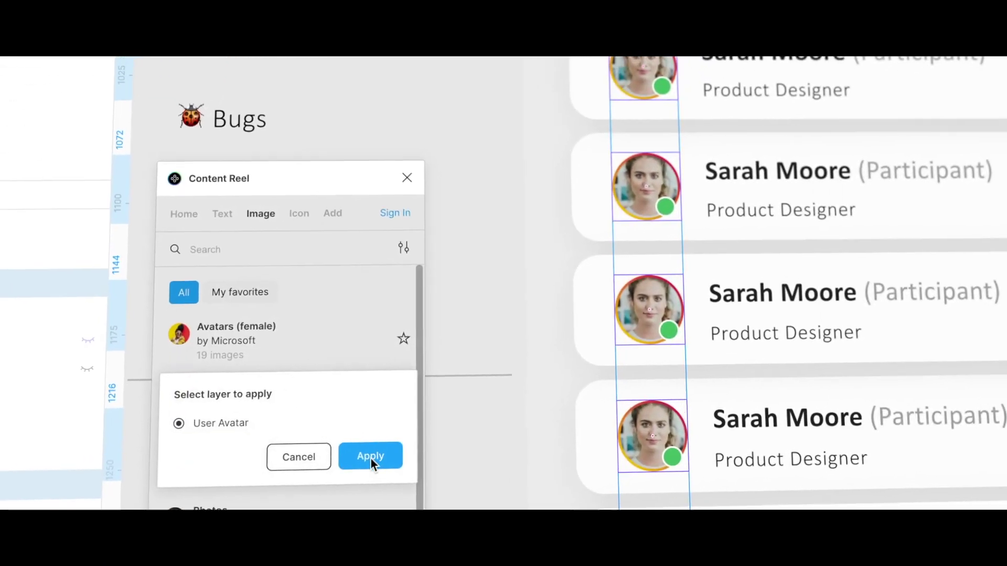
click(370, 456)
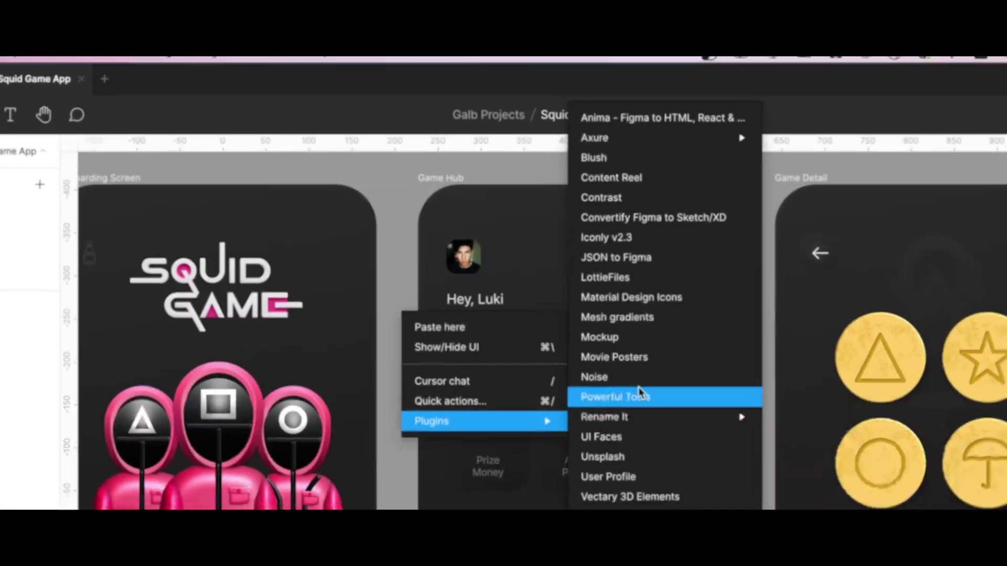
Fill the Game Hub avatar with a random female photo from Content Reel, shuffling to another one.
click(645, 187)
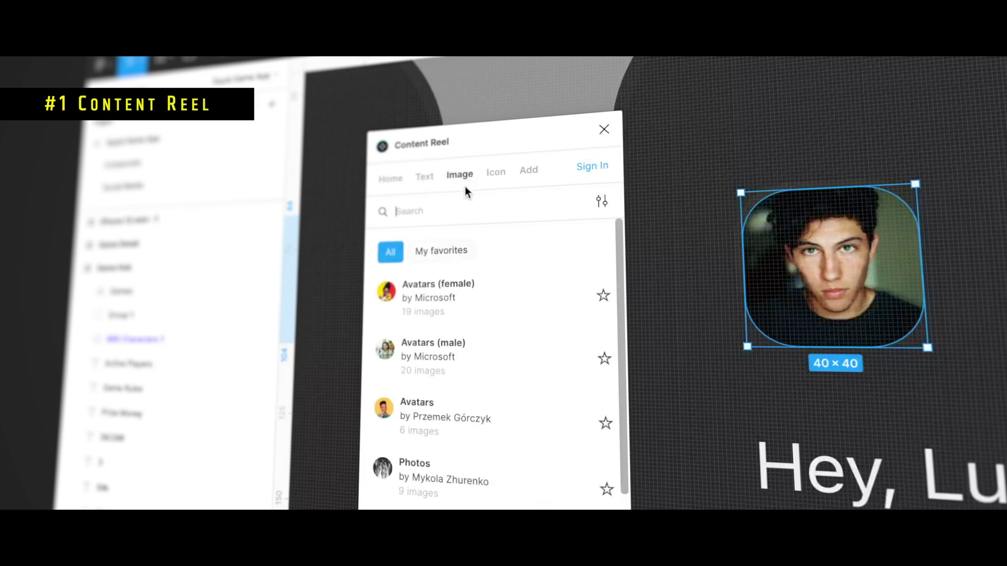
click(438, 302)
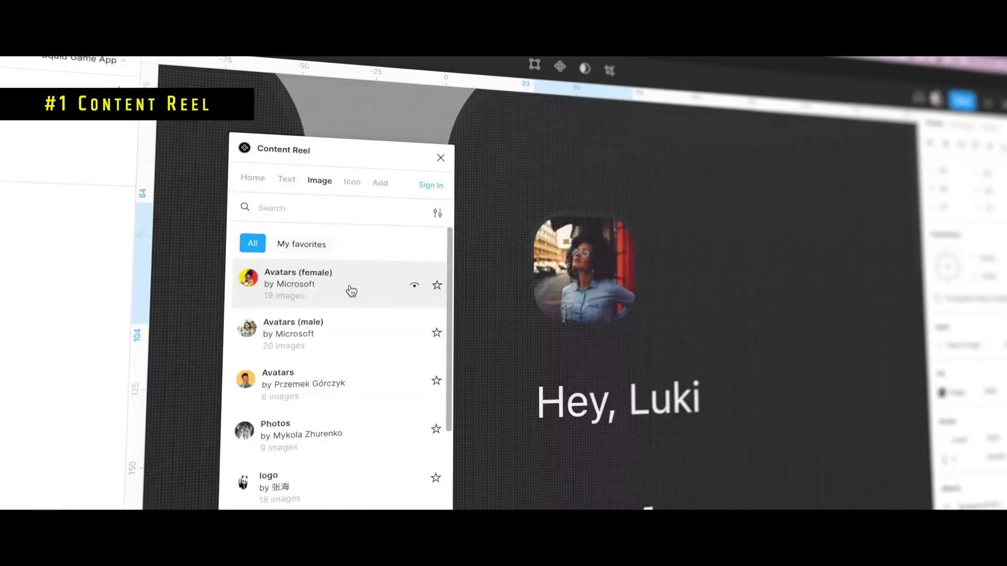
click(351, 291)
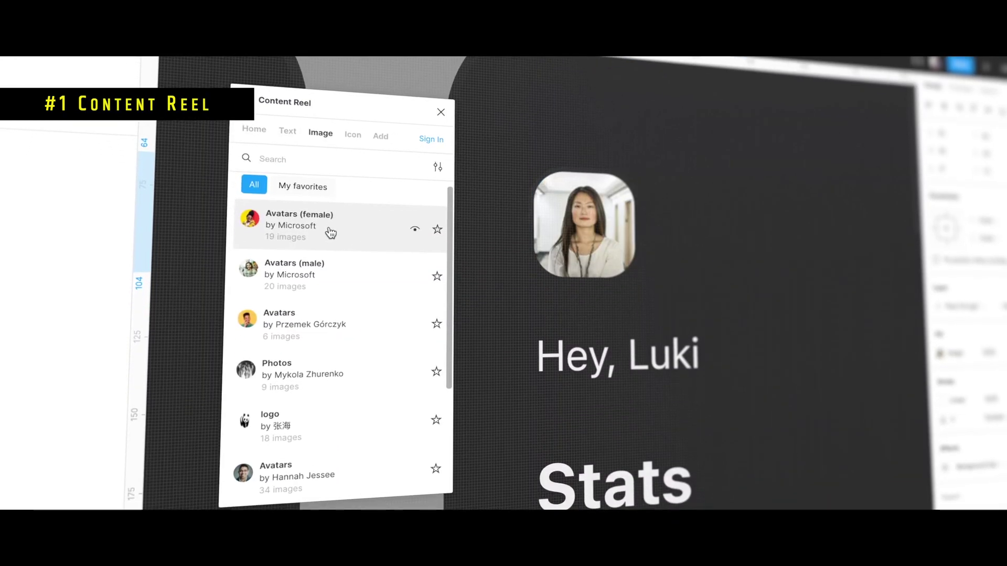
click(351, 291)
Replace 'Luki' in the Hey, Luki greeting with a random full name.
click(287, 115)
click(617, 340)
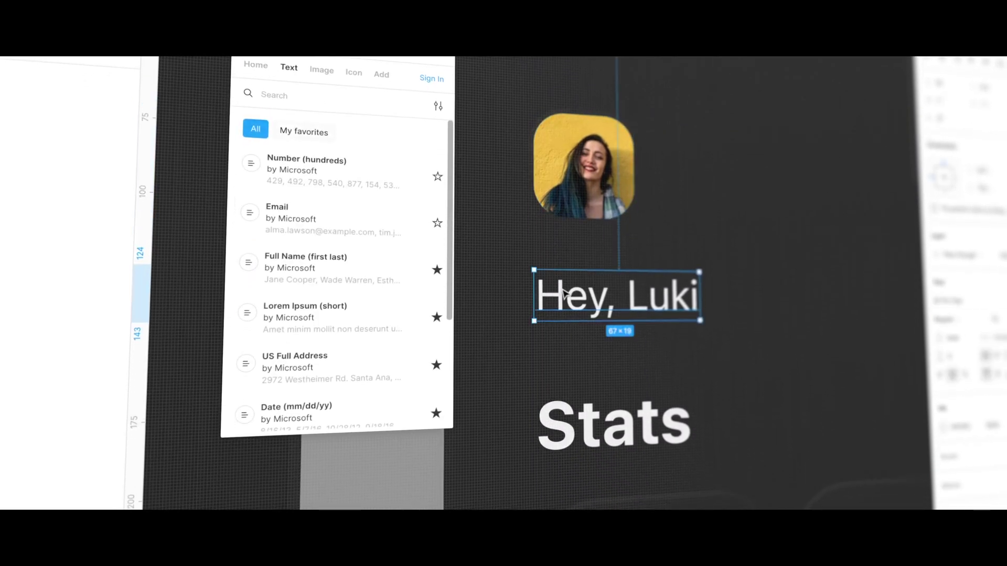
double_click(629, 340)
double_click(629, 283)
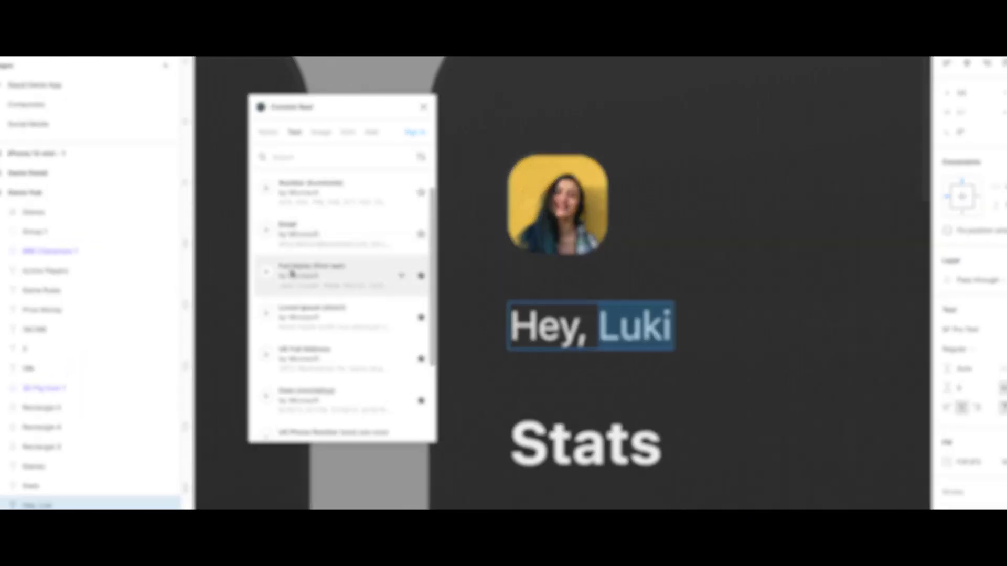
click(304, 152)
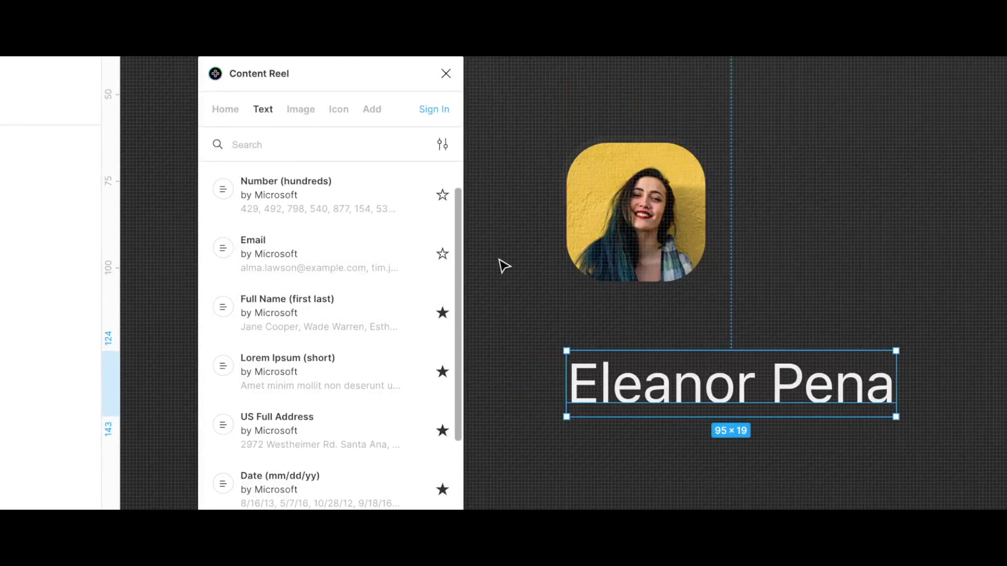
Browse Content Reel's favourites, text, image, icon and add-your-own-content tabs, returning to favourites.
scroll(425, 227, down, 3)
scroll(423, 225, up, 5)
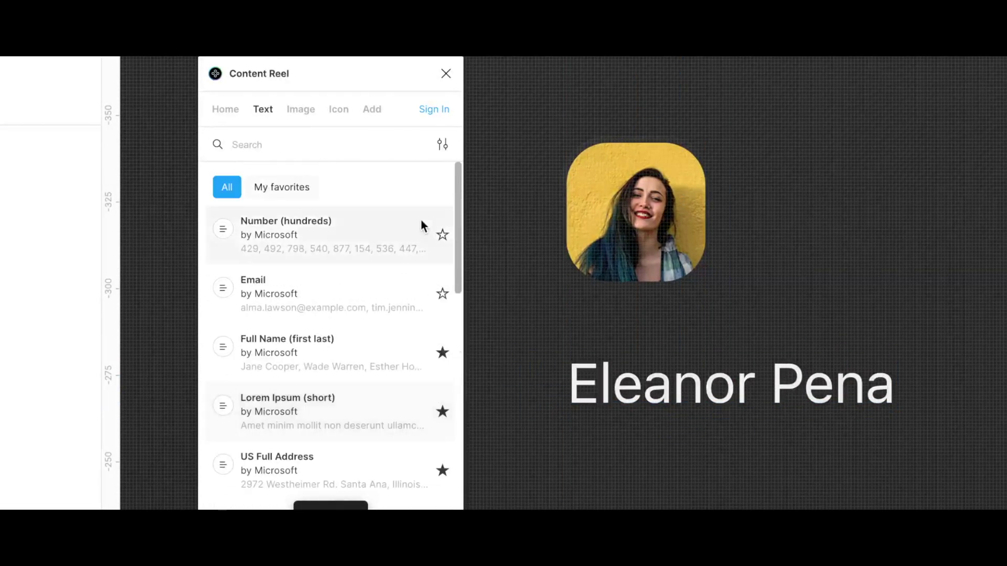
click(234, 108)
click(263, 109)
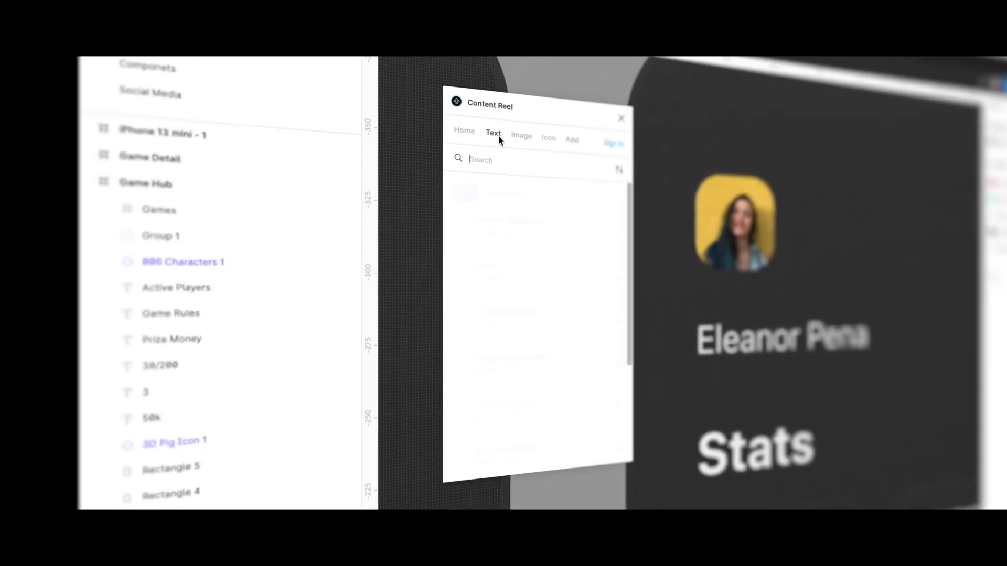
click(521, 136)
click(548, 137)
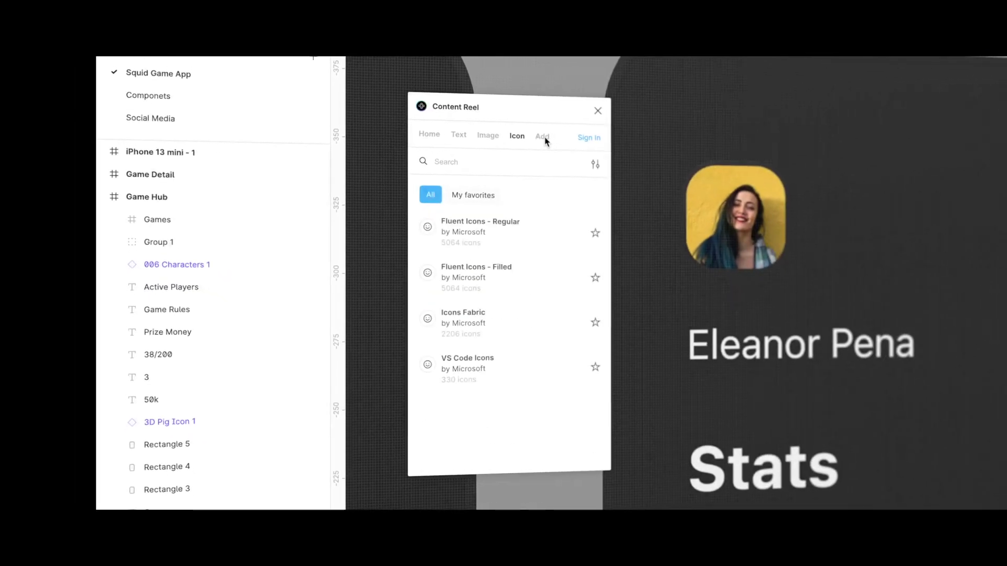
click(543, 137)
click(429, 135)
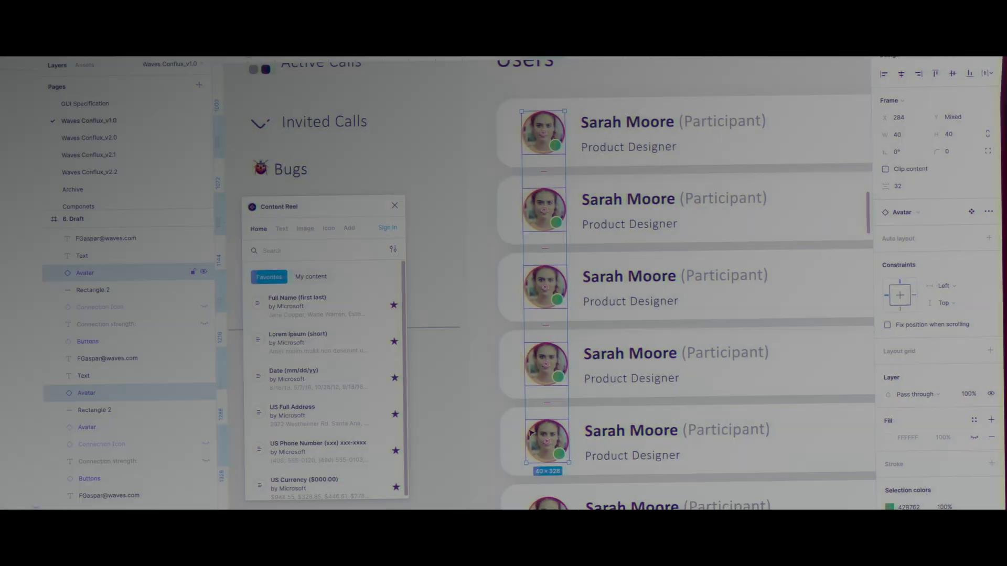
Apply Content Reel's male avatars collection to the four User Avatar layers in the user list.
click(304, 229)
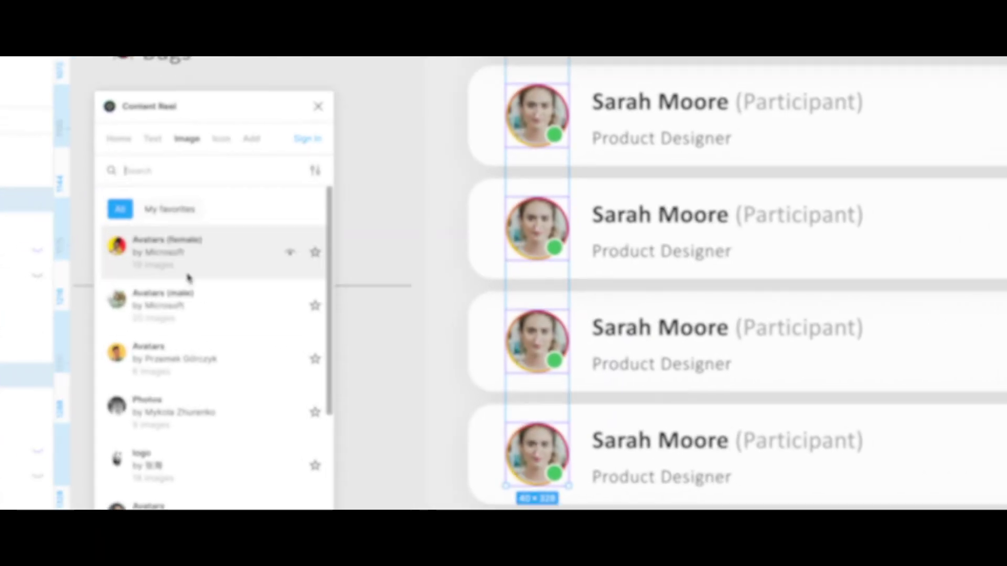
click(180, 287)
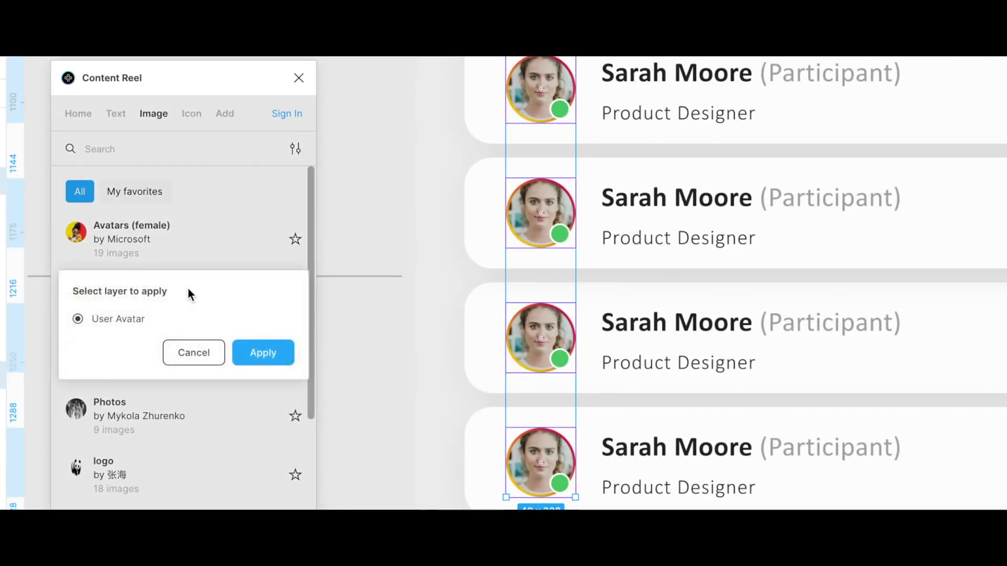
click(263, 354)
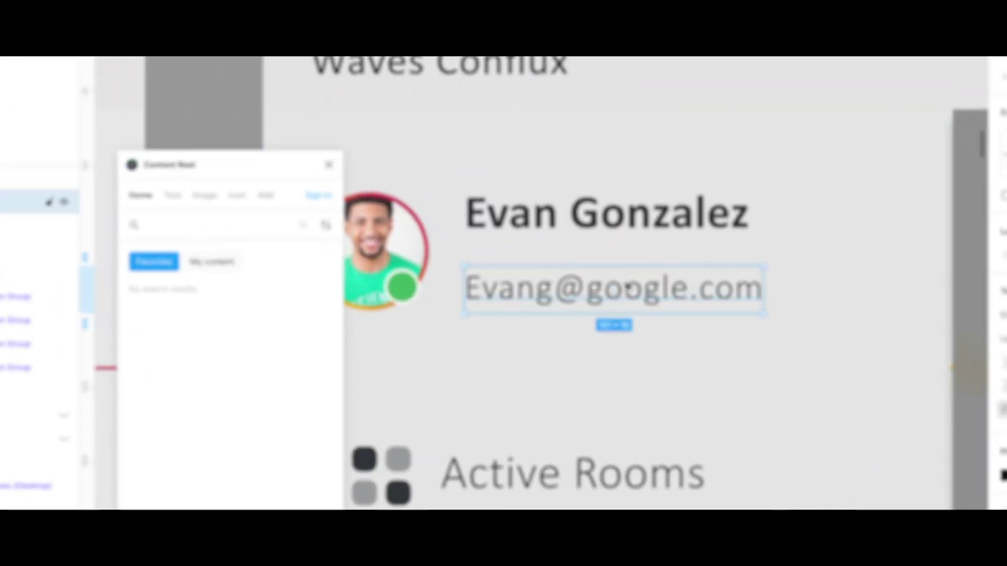
click(173, 195)
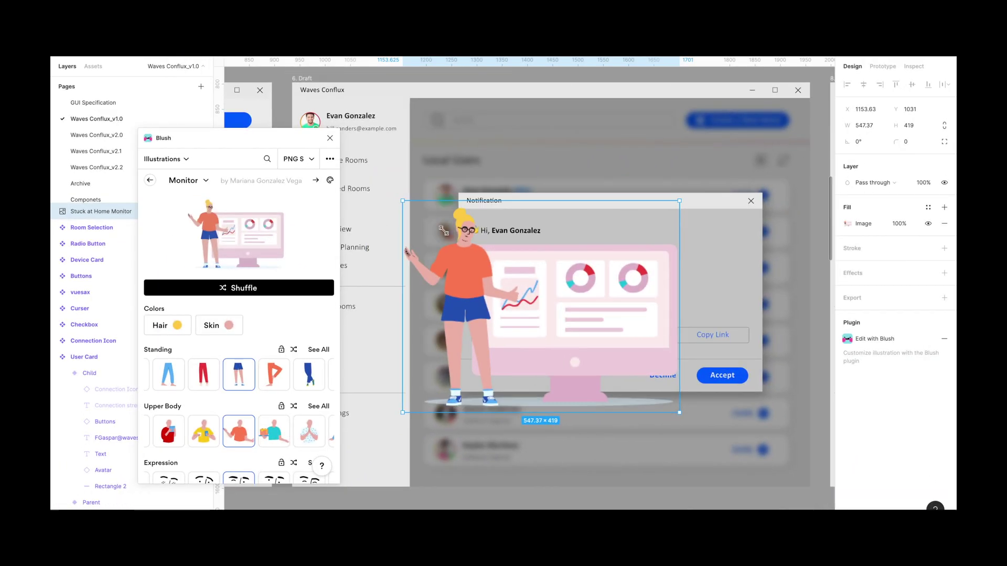
Shrink the Blush monitor illustration by its corner handle to fit inside the Notification dialog.
drag(405, 203, 559, 334)
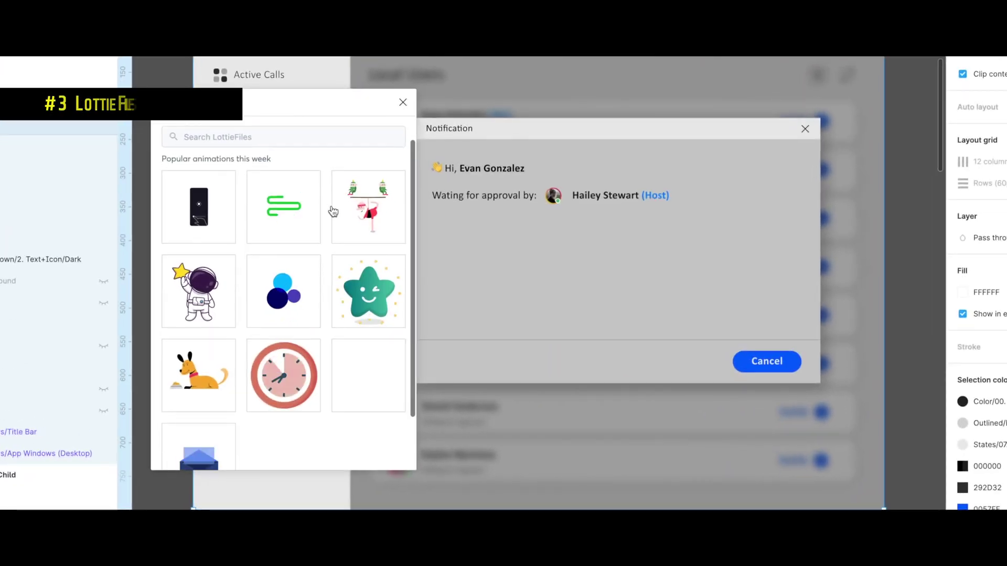
Give the envelope animation a transparent background, convert it to GIF, and add it to the Notification dialog.
scroll(332, 208, down, 1)
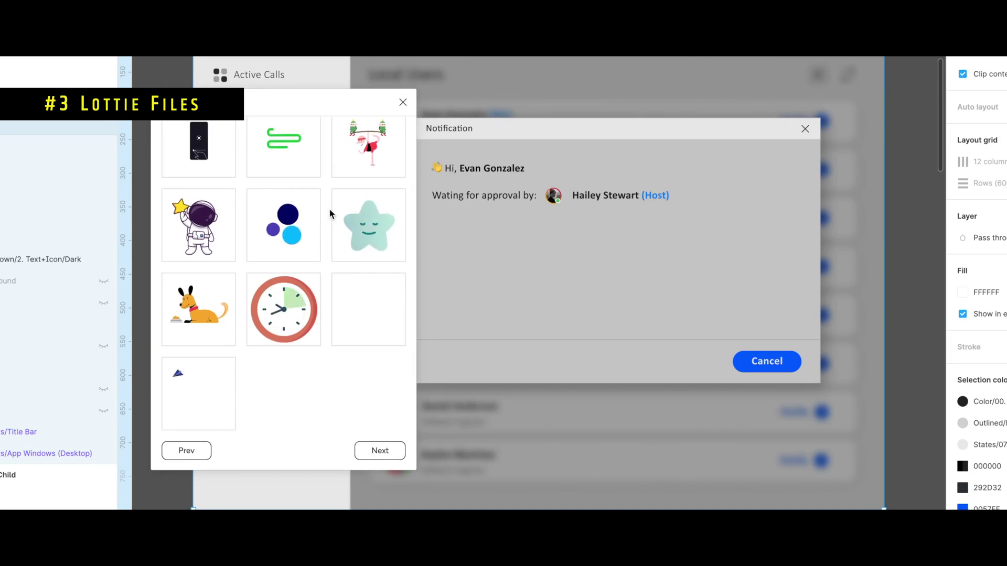
scroll(332, 213, up, 2)
scroll(332, 214, down, 2)
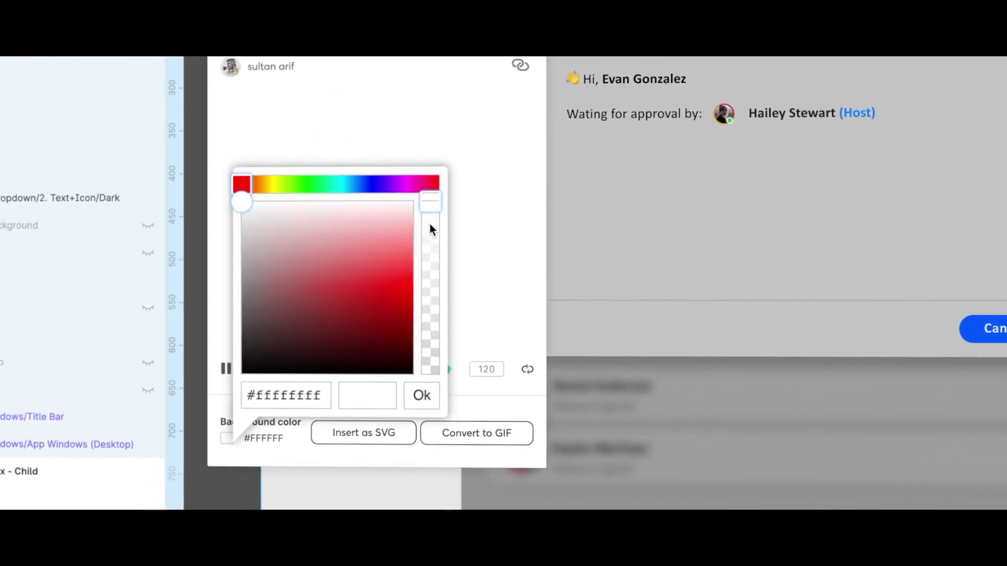
drag(429, 204, 430, 374)
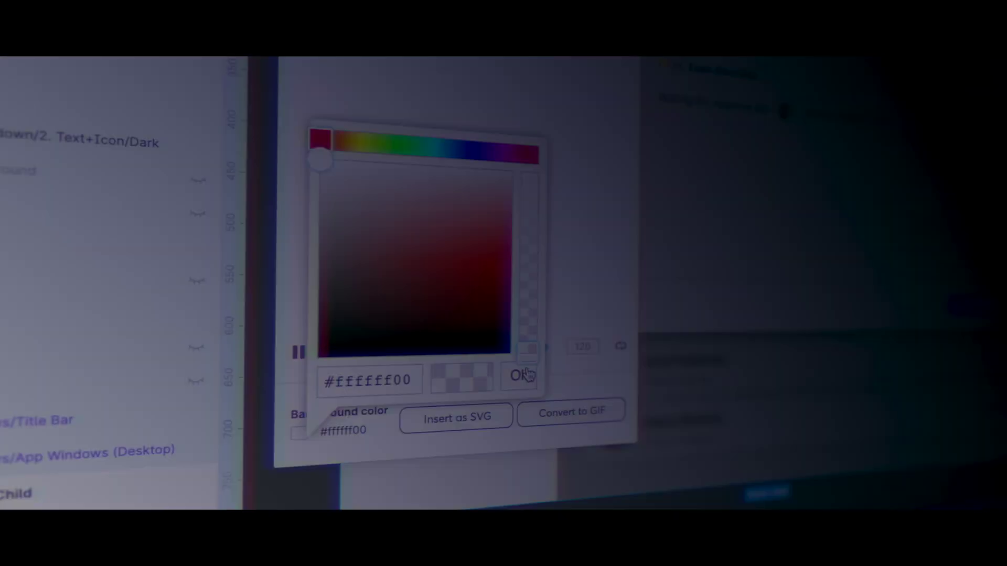
click(527, 374)
click(570, 413)
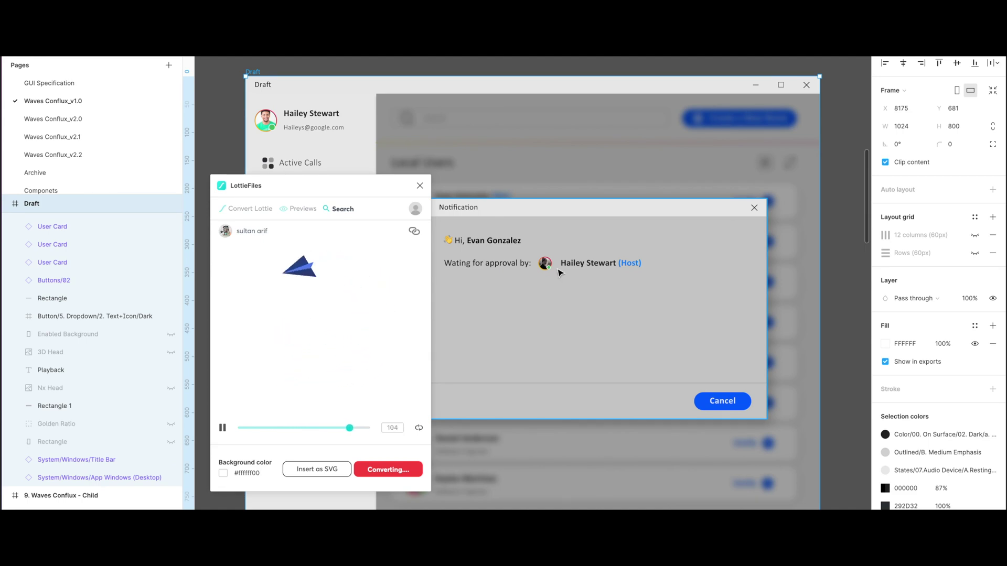
click(319, 443)
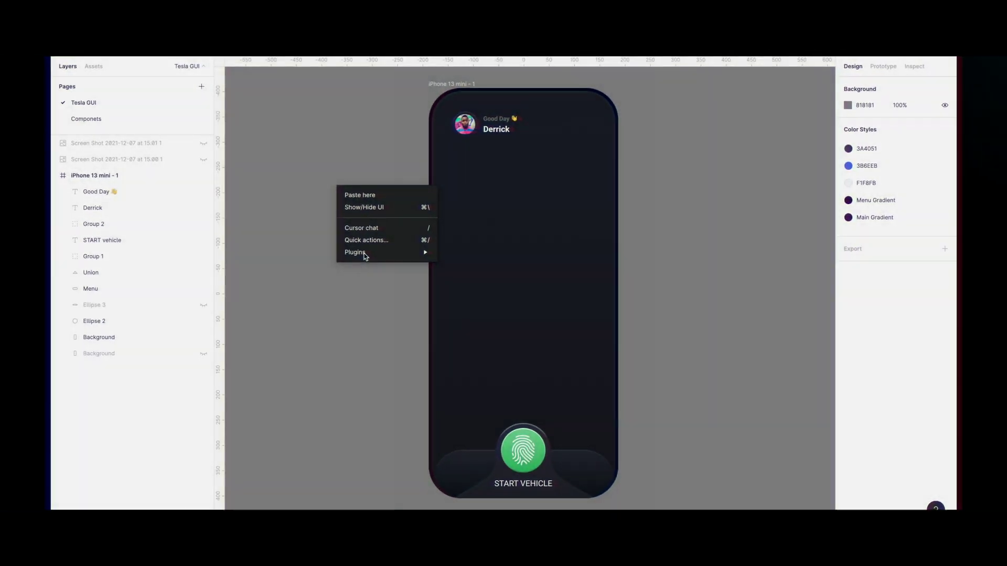
Insert the teal-and-red abstract marble image from Unsplash's 'wallpaper' results as the phone background.
mouse_move(385, 266)
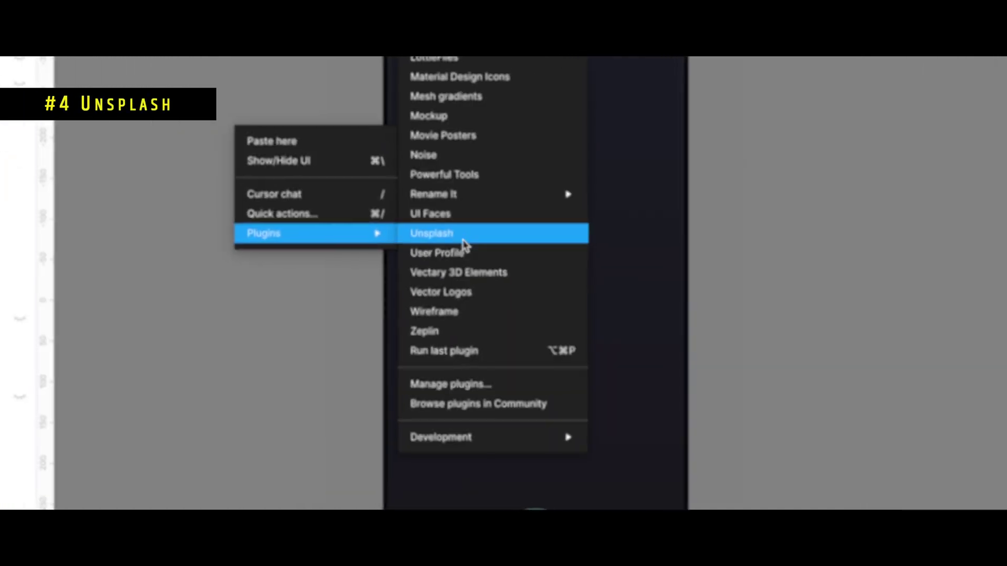
click(476, 253)
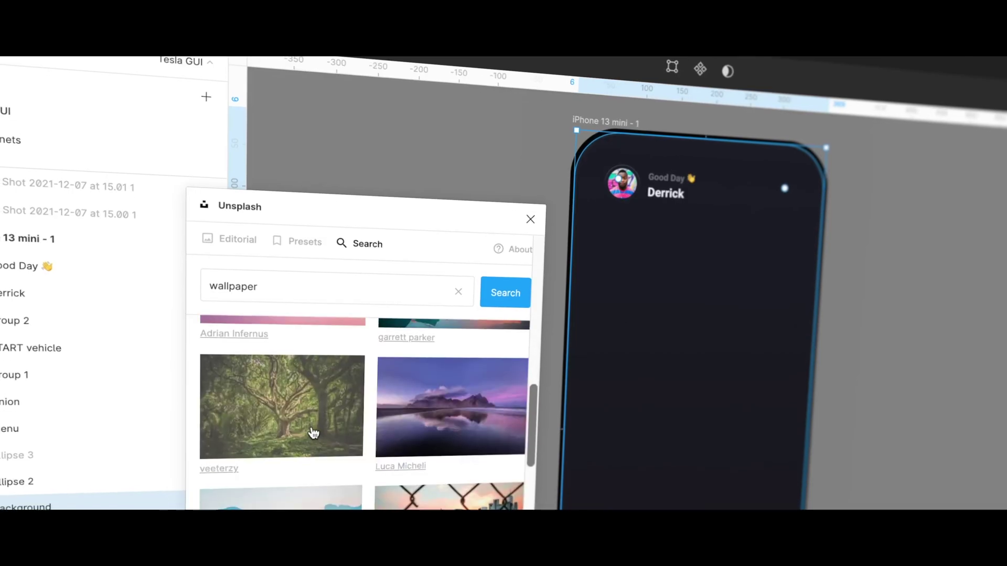
scroll(315, 433, down, 5)
scroll(311, 343, down, 3)
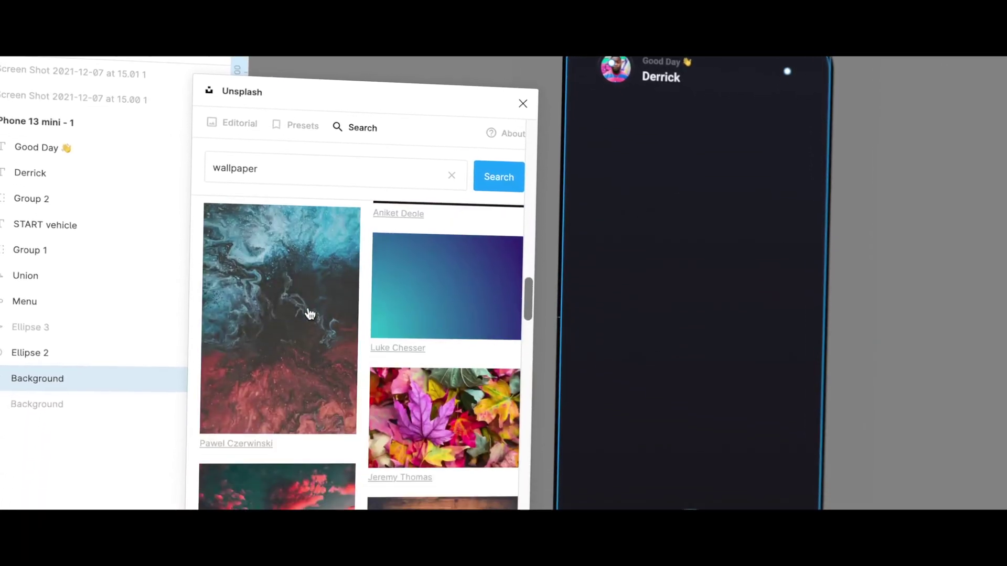
click(294, 259)
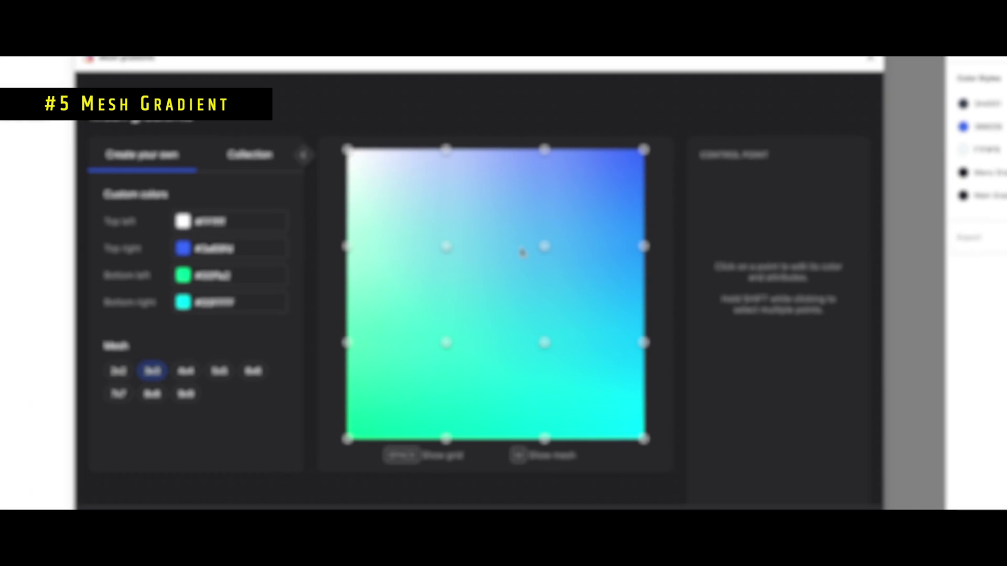
Switch to a 3x3 mesh, move one control point and recolour it saturated blue.
click(461, 256)
drag(460, 255, 478, 232)
click(900, 323)
drag(914, 173, 915, 157)
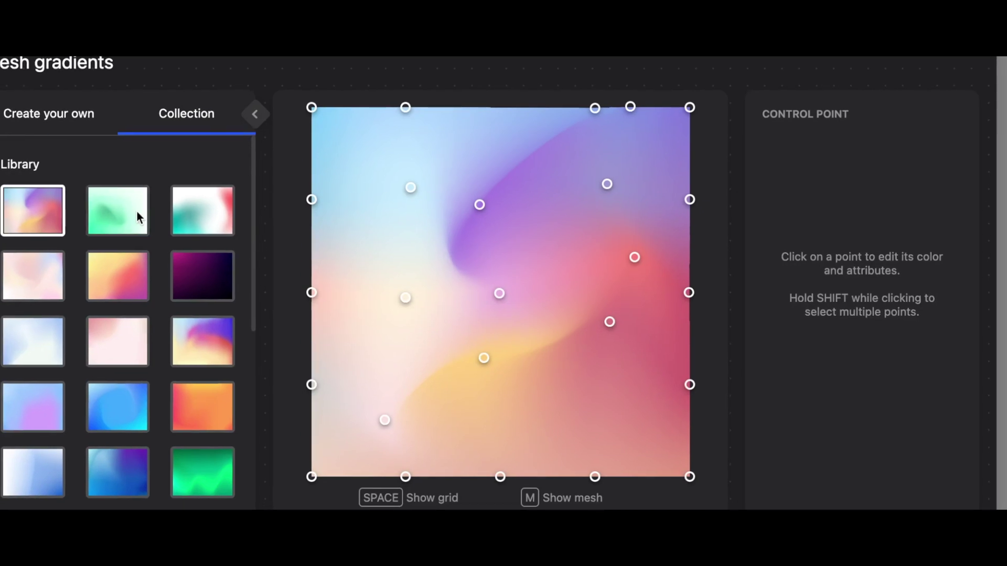
Try the third and ninth preset gradients from the Mesh gradients collection.
click(202, 209)
click(203, 341)
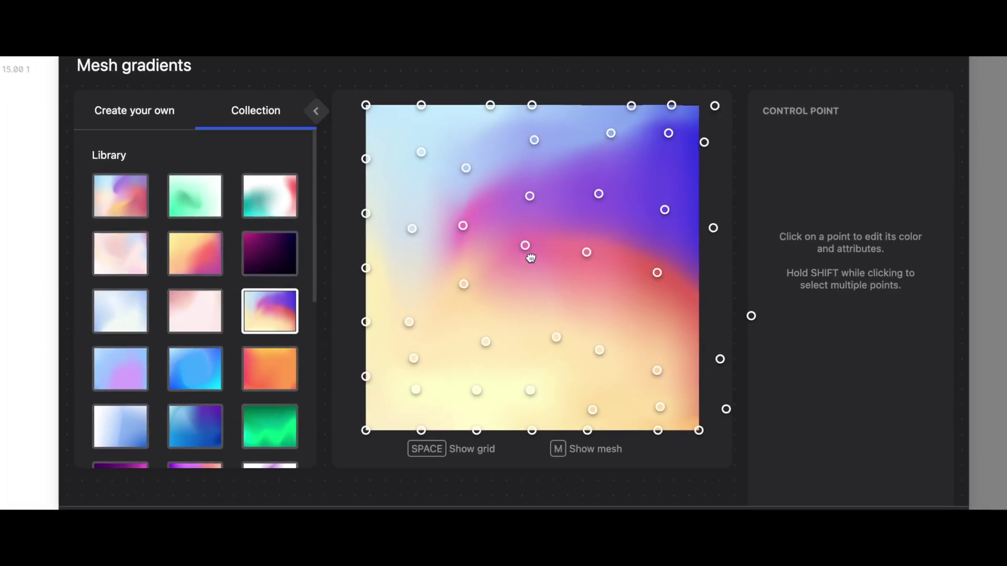
click(518, 277)
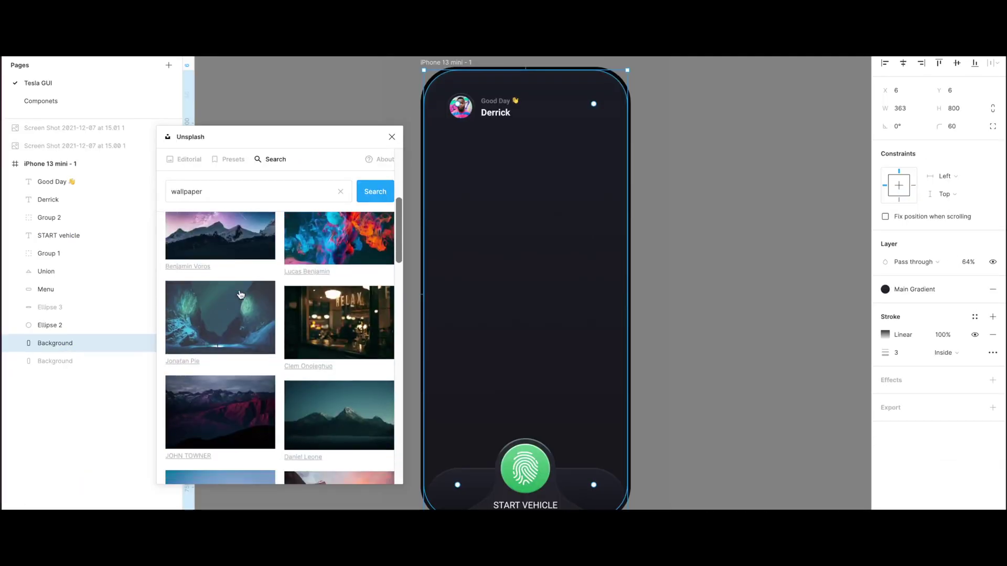
Apply a wallpaper photo and the dark purple preset gradient, then scroll the Community plugin list.
scroll(240, 292, down, 5)
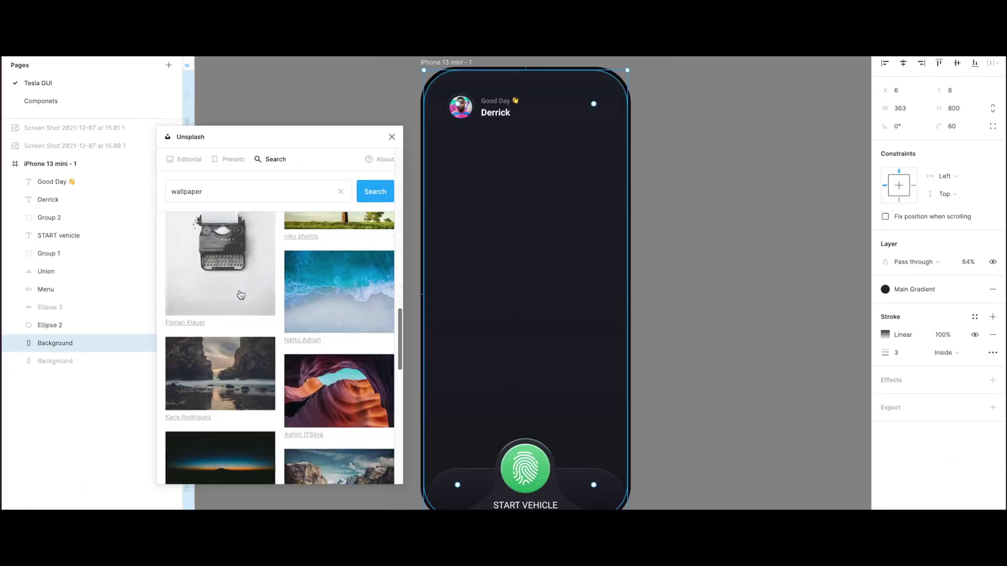
click(240, 292)
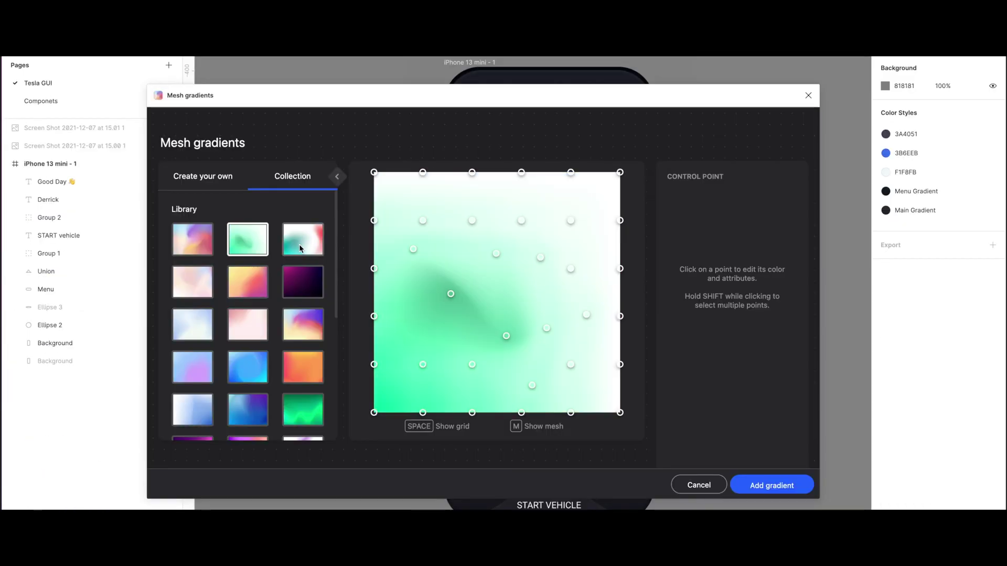
click(293, 280)
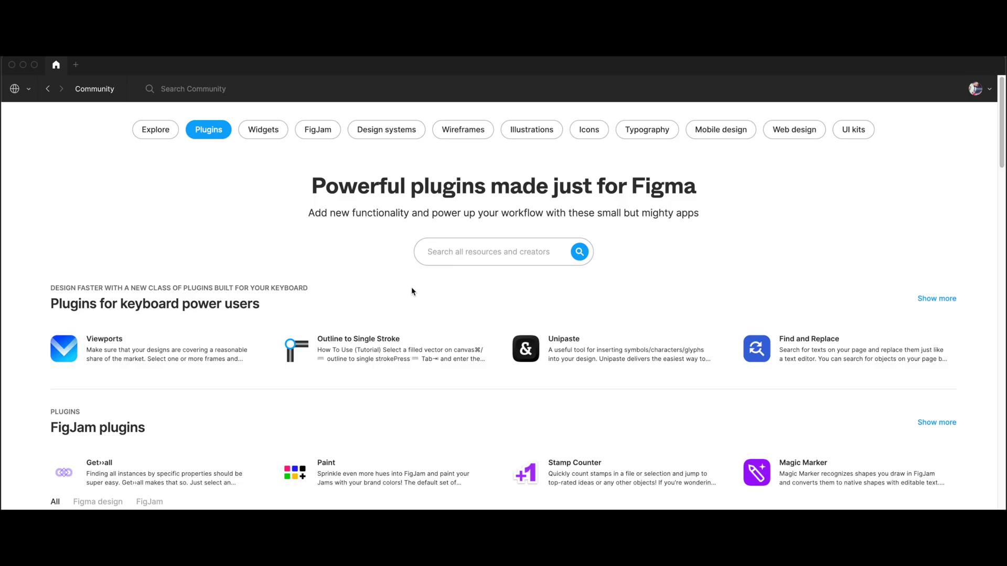
scroll(412, 291, down, 10)
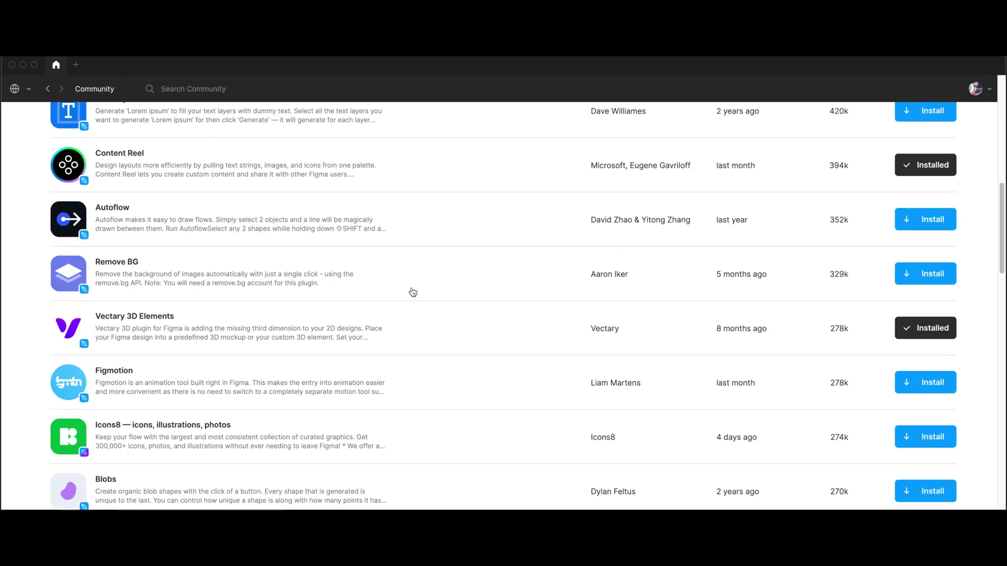
scroll(411, 290, down, 2)
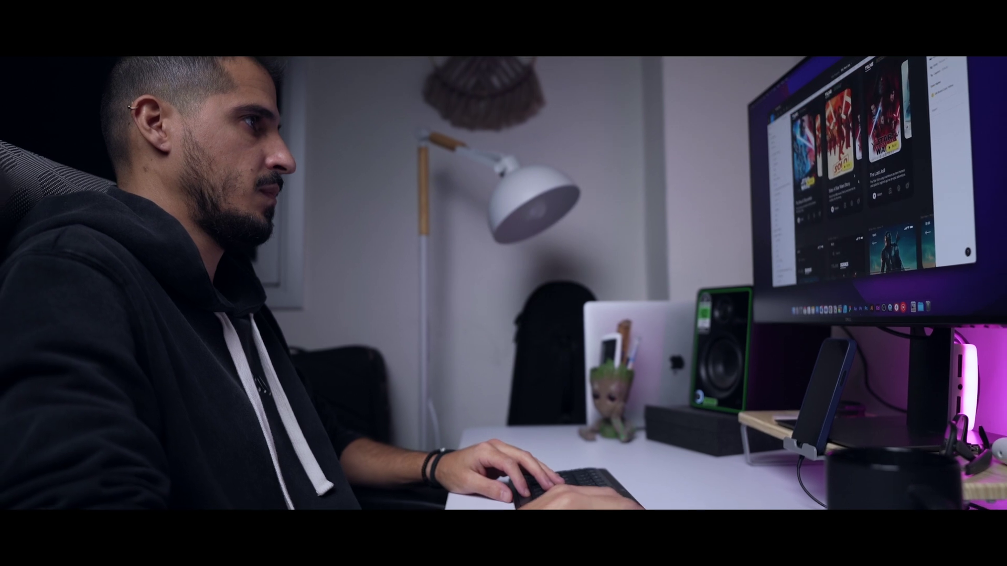